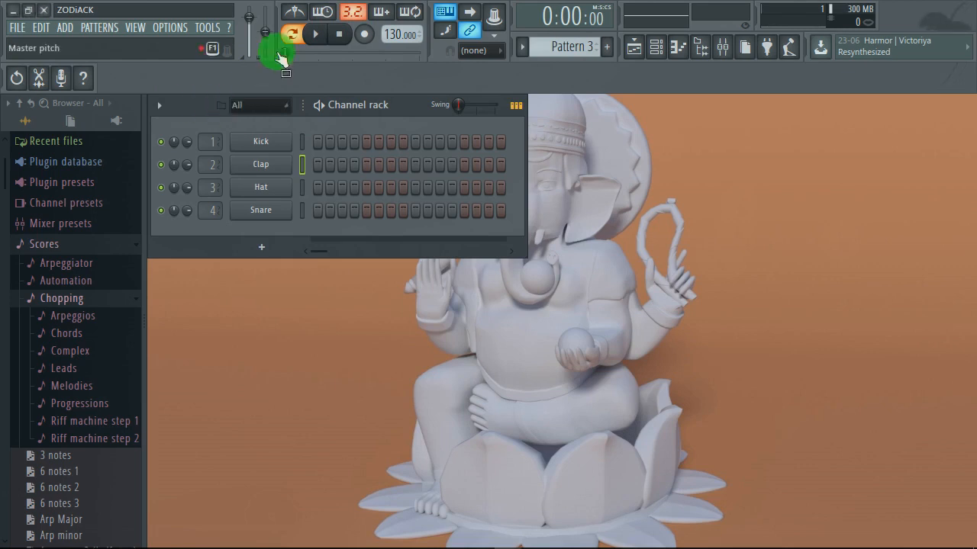
Select ASIO4ALL v2 as the input/output device in the audio settings and close the settings
click(161, 29)
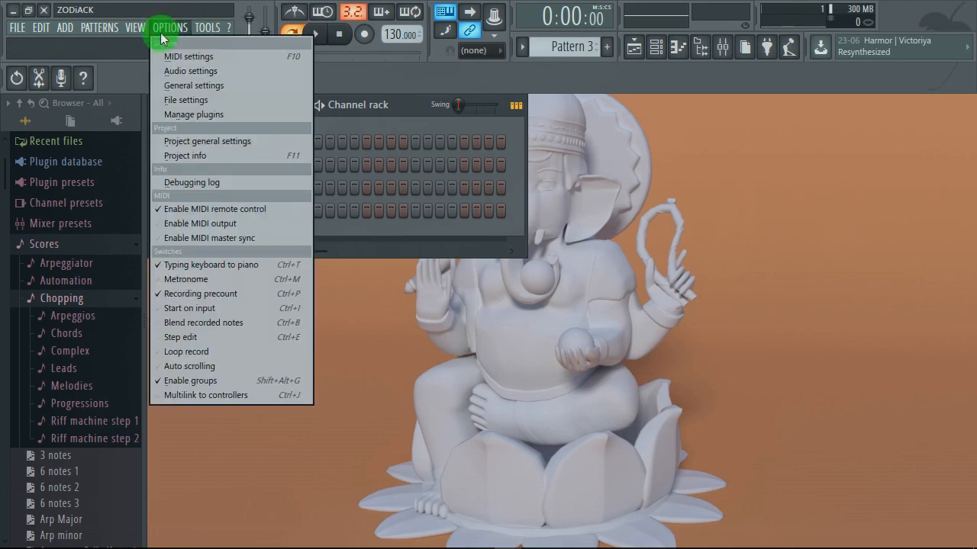
click(199, 71)
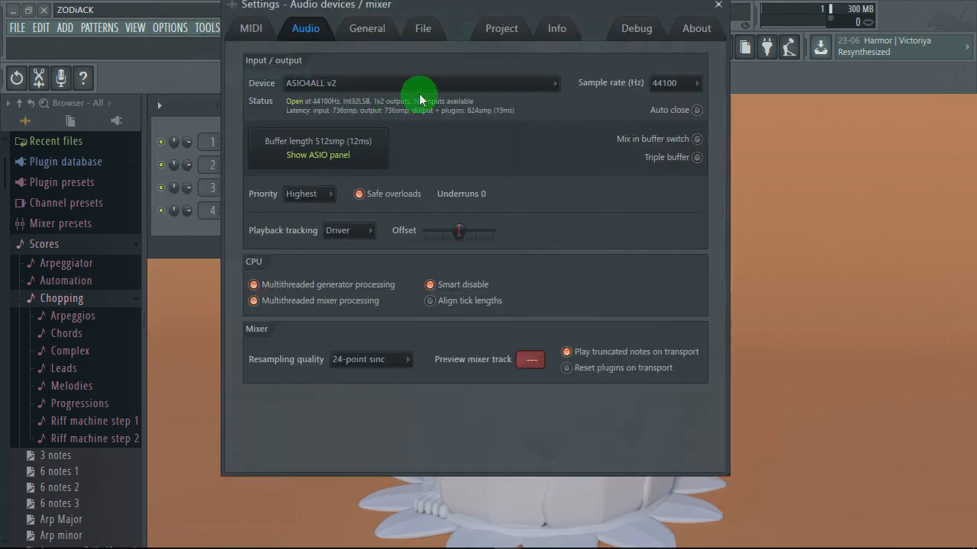
click(449, 83)
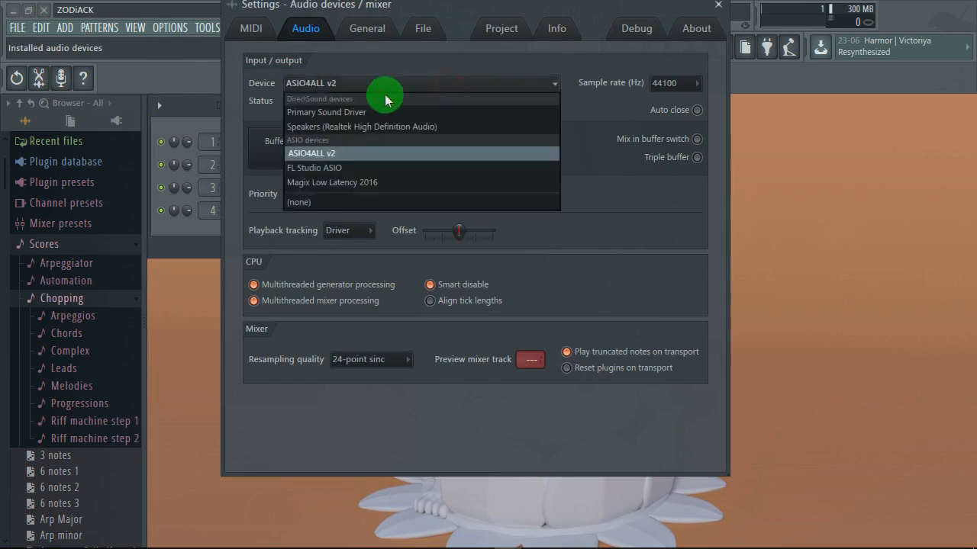
click(369, 154)
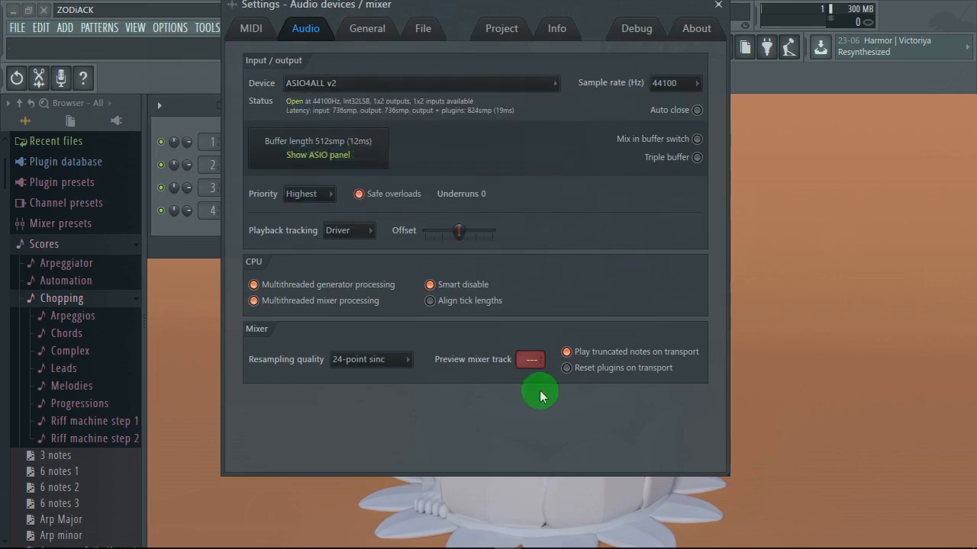
click(719, 9)
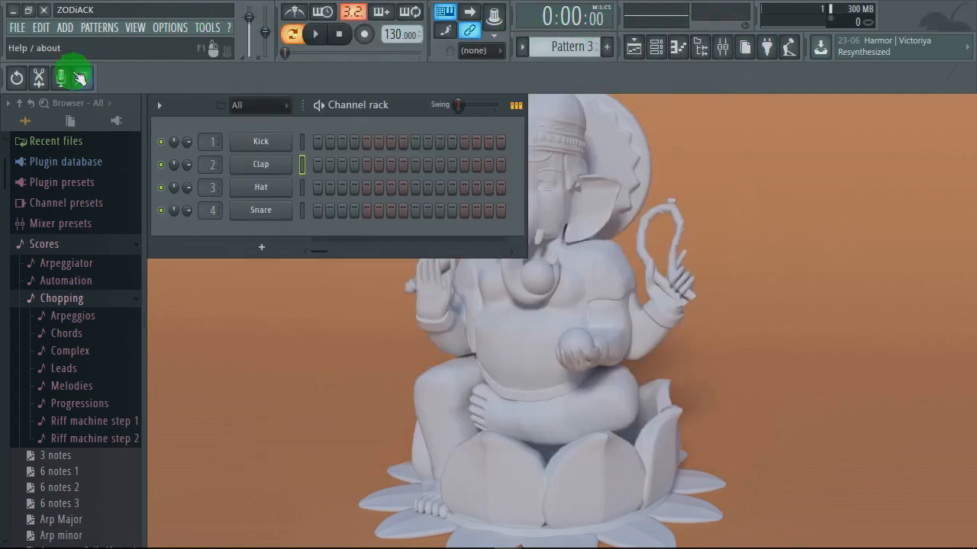
key(space)
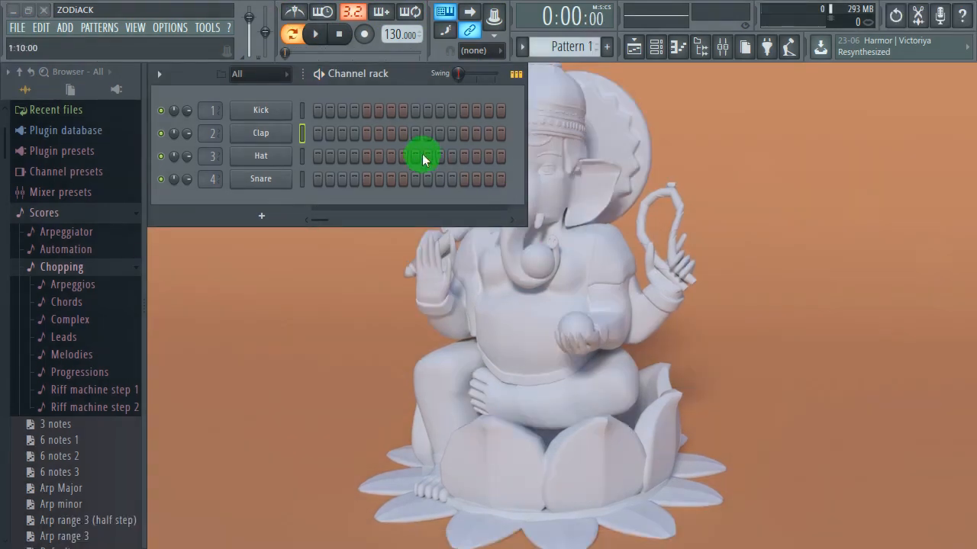
Rename Pattern 1 as "ia"
mouse_move(182, 76)
mouse_down()
mouse_move(229, 94)
mouse_move(229, 127)
mouse_move(164, 66)
mouse_move(182, 76)
mouse_up()
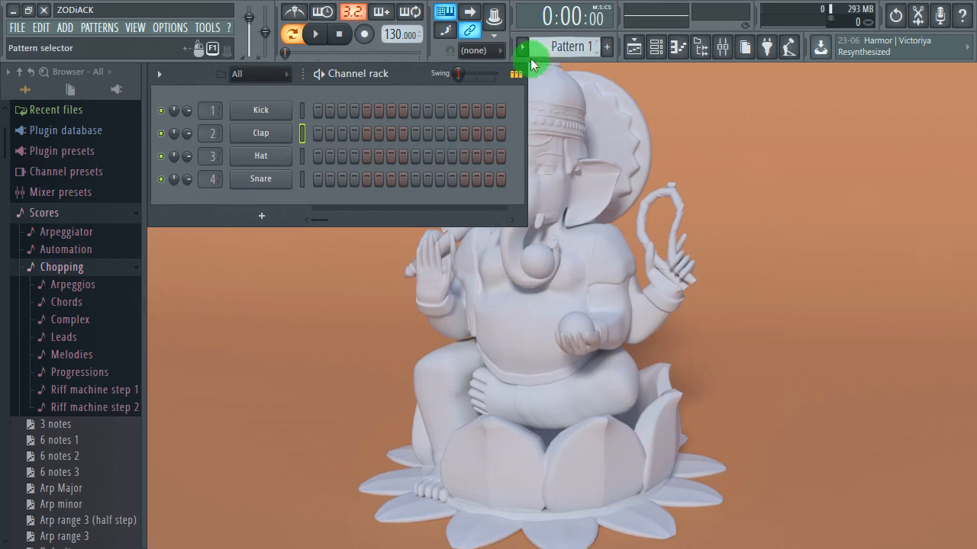
click(605, 48)
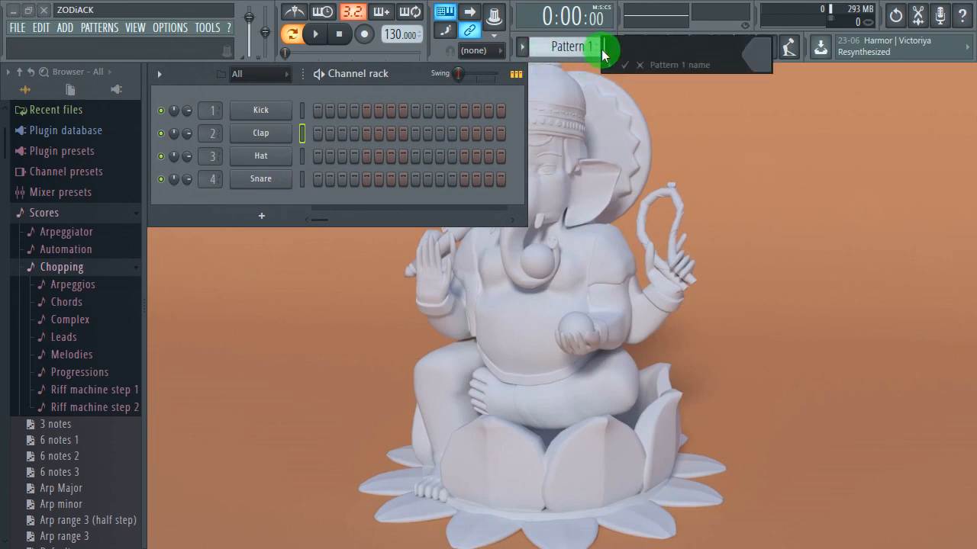
key(Return)
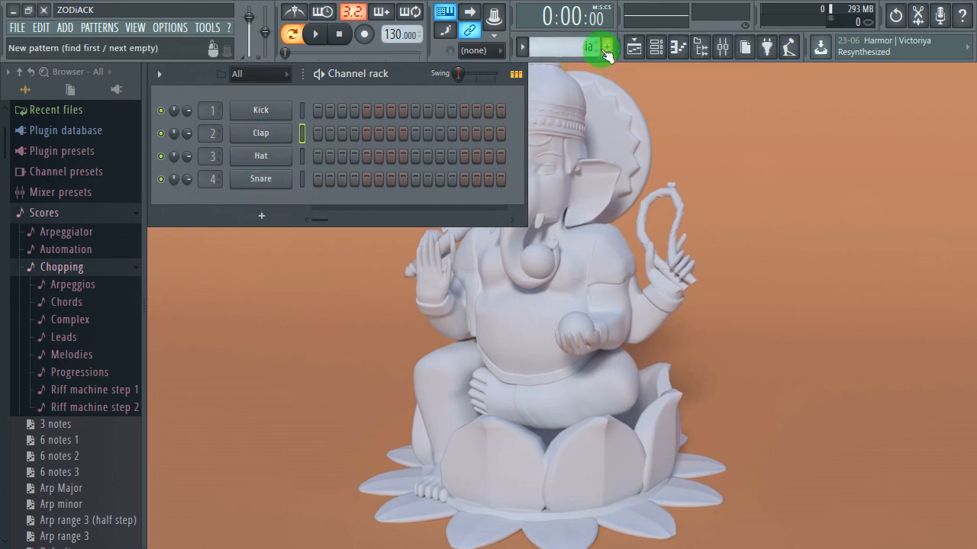
drag(592, 49, 594, 118)
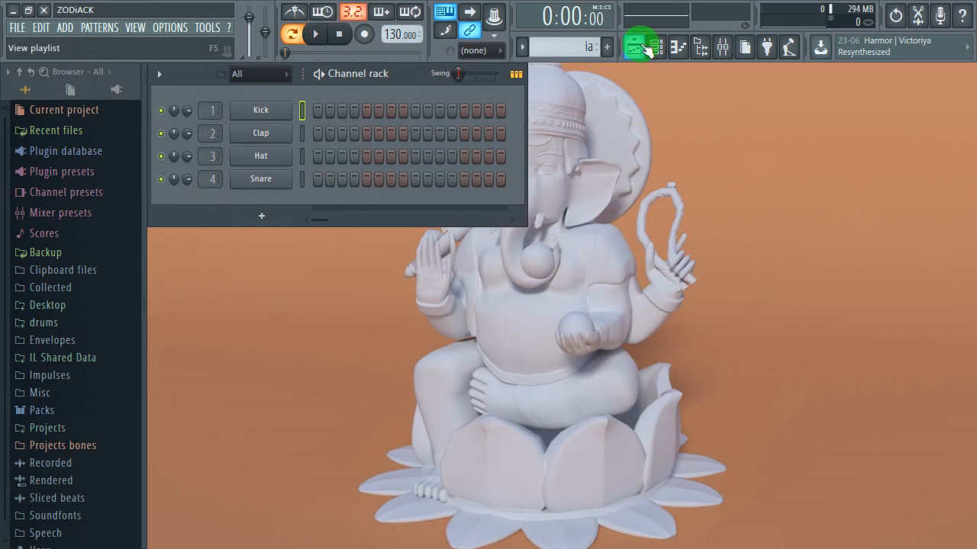
Open the playlist and place three ia pattern clips on Track 1 at bars 1, 2 and 3
click(636, 48)
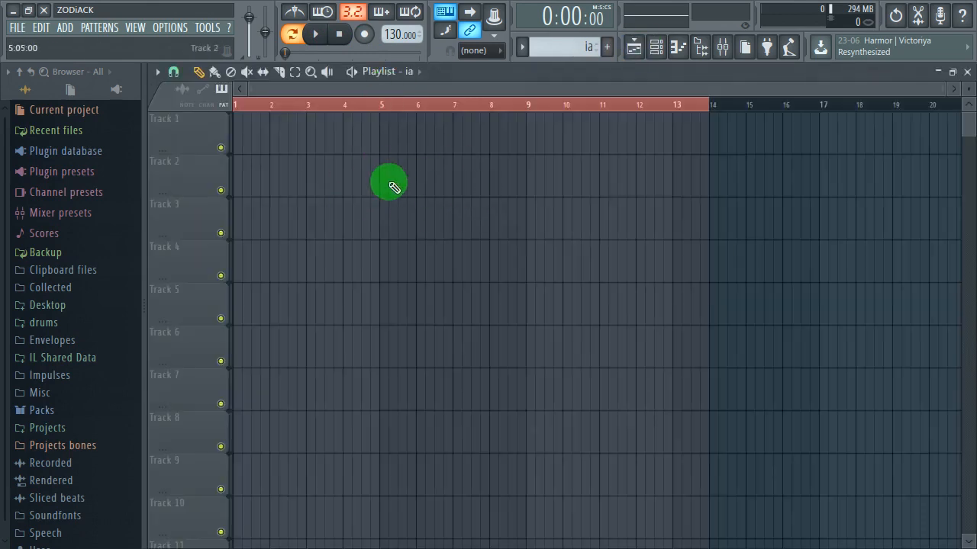
click(251, 135)
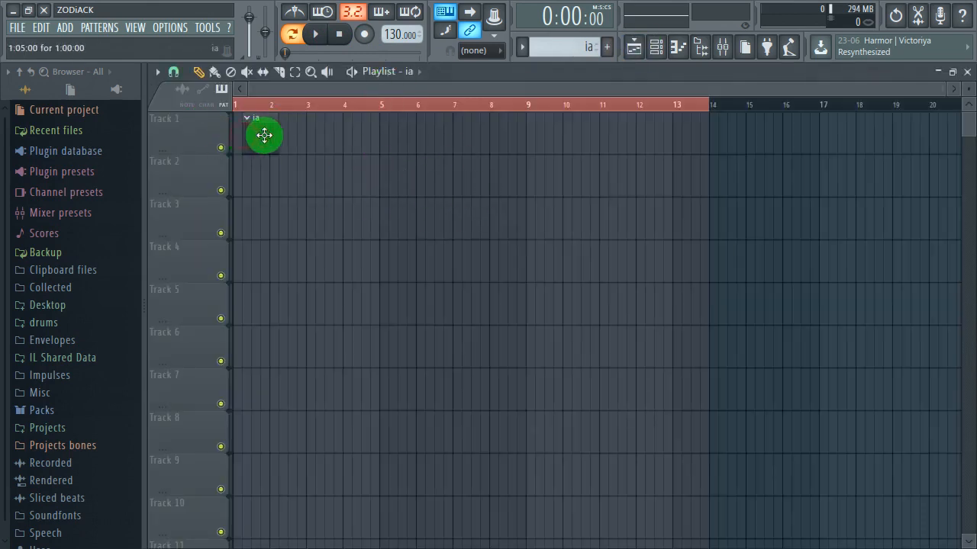
click(280, 135)
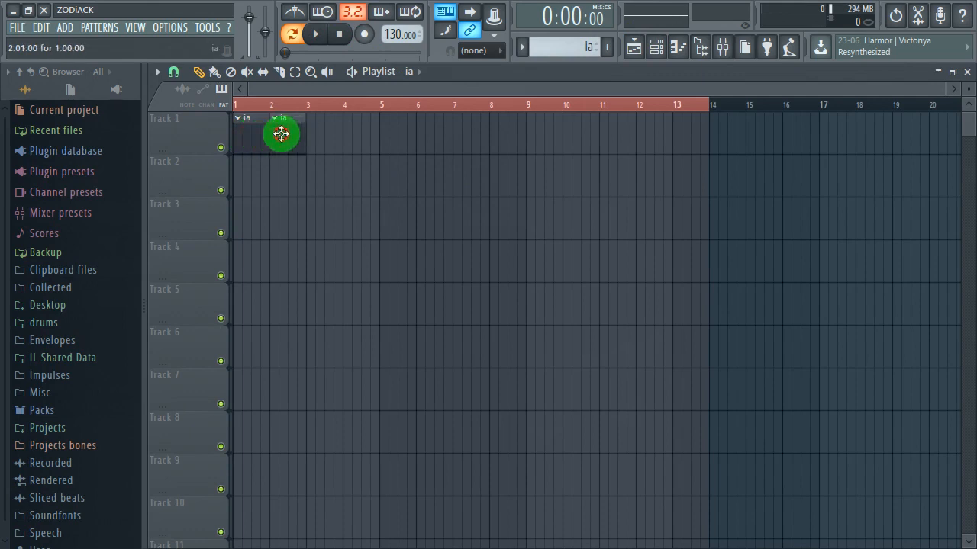
click(327, 137)
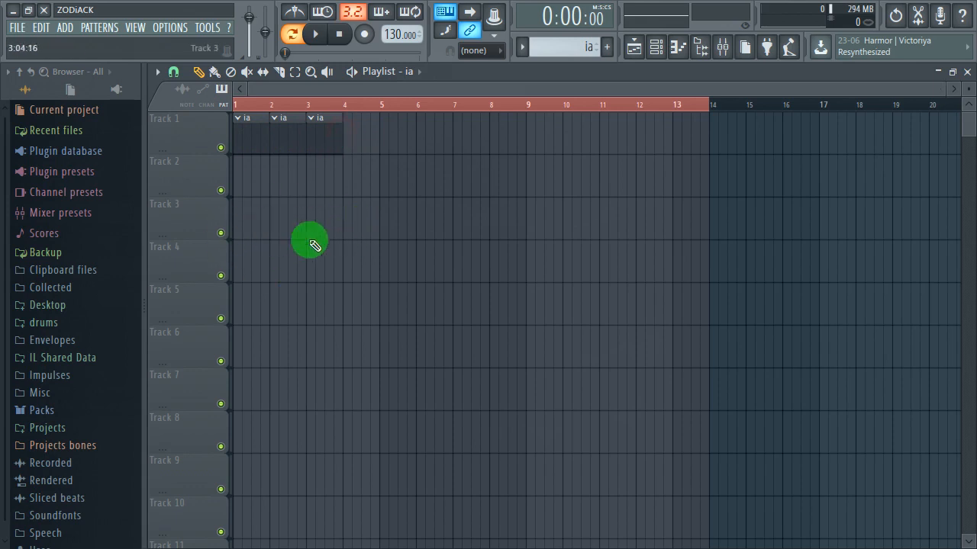
Draw a fourth ia clip at bar 4 of Track 1 and remove the stray clip from Track 4
click(203, 74)
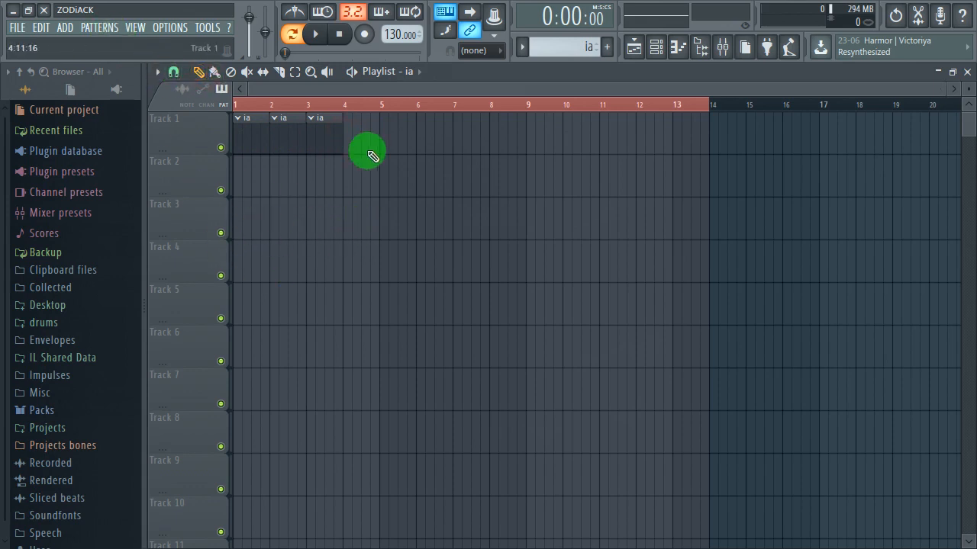
click(356, 142)
right_click(357, 141)
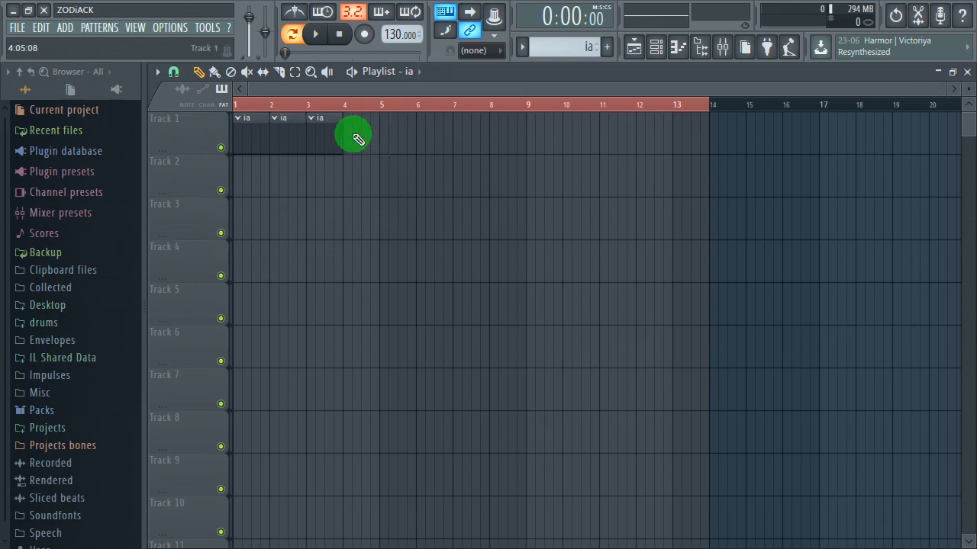
double_click(349, 131)
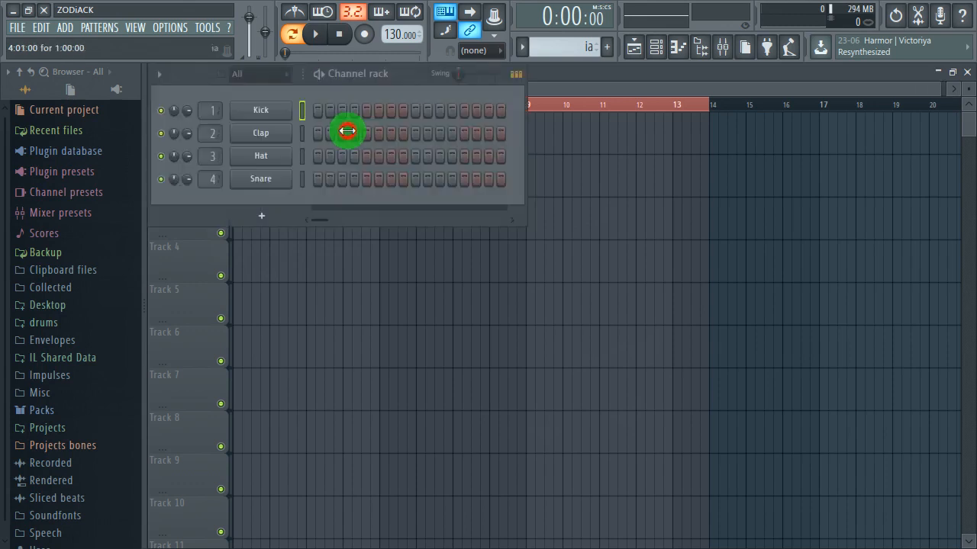
click(573, 244)
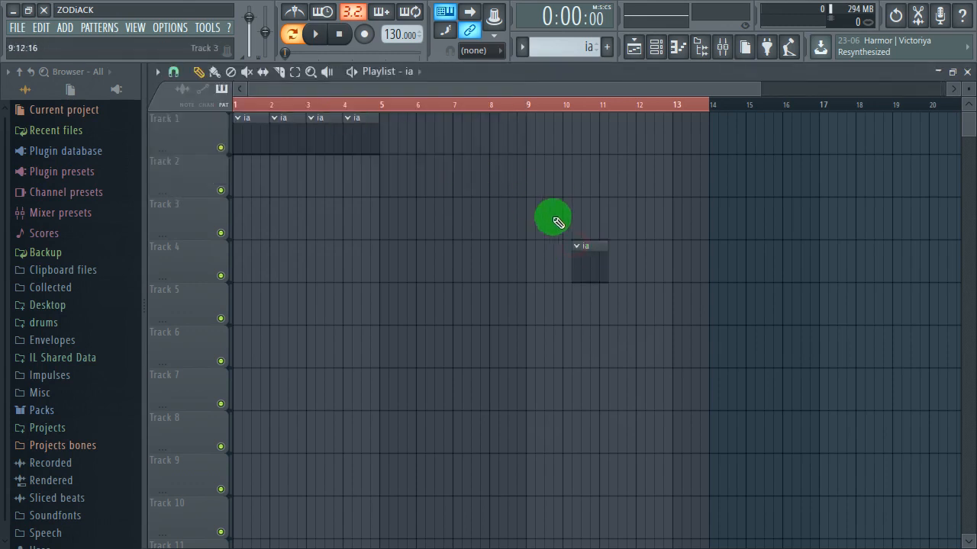
right_click(572, 255)
Paint rows of ia clips on Track 1 from about bar 5 to 11 and on Track 2 from about bar 2 to 12
click(231, 72)
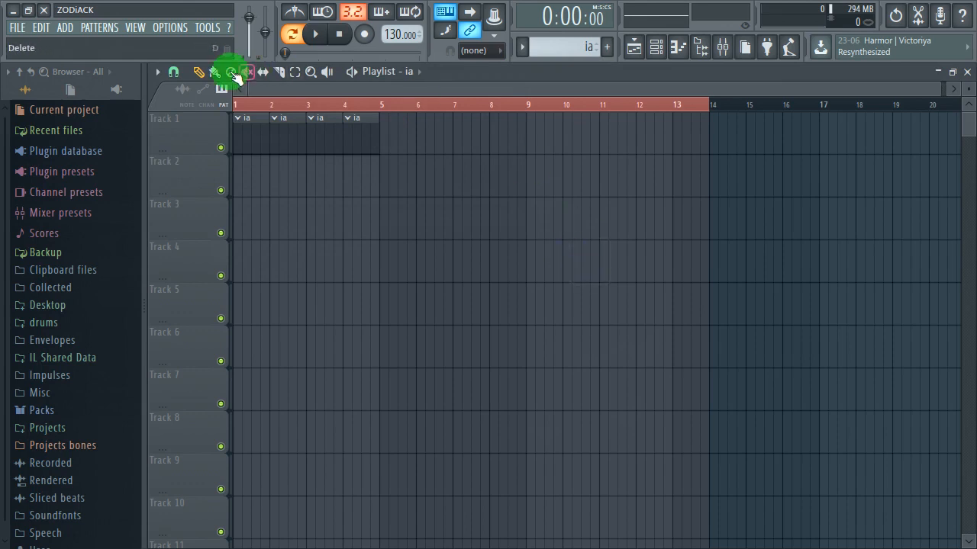
mouse_move(490, 135)
mouse_down()
mouse_move(262, 142)
mouse_move(526, 149)
mouse_up()
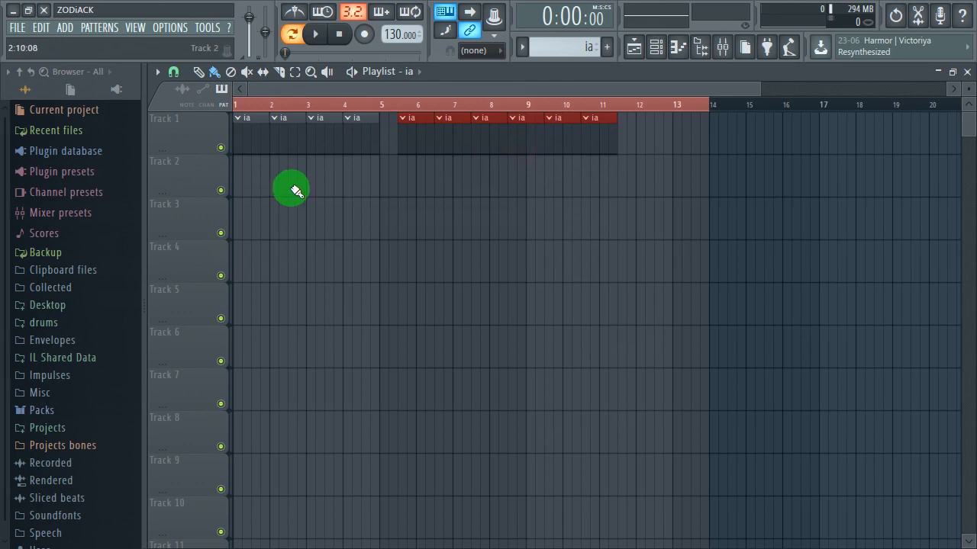
mouse_move(290, 185)
mouse_down()
mouse_move(348, 200)
mouse_move(650, 193)
mouse_up()
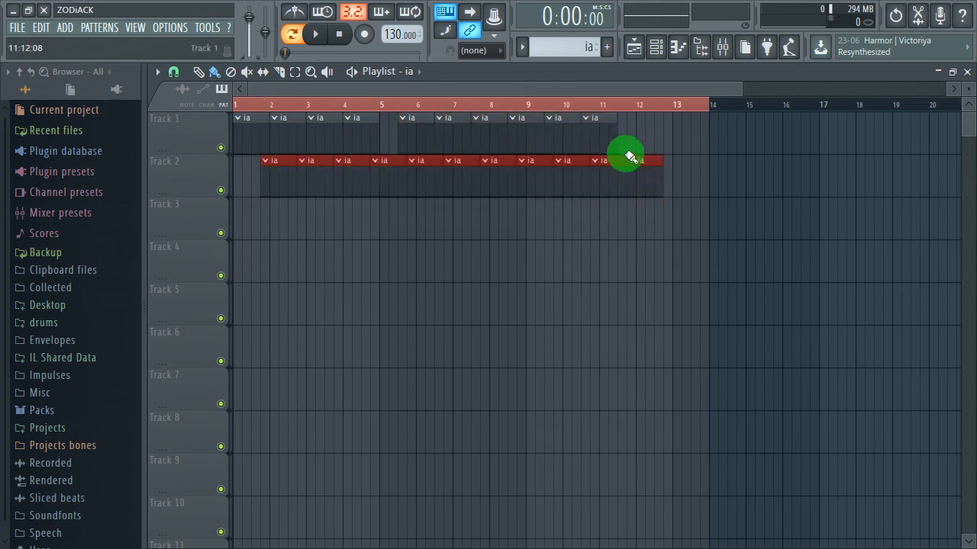
Delete all ia clips from Track 1 and Track 2 in the playlist
scroll(702, 170, up, 3)
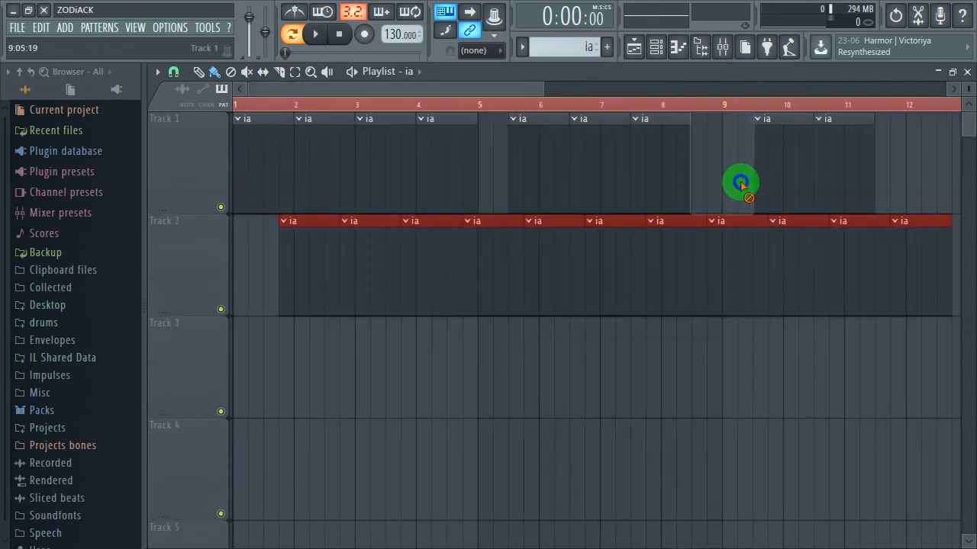
drag(896, 233, 310, 235)
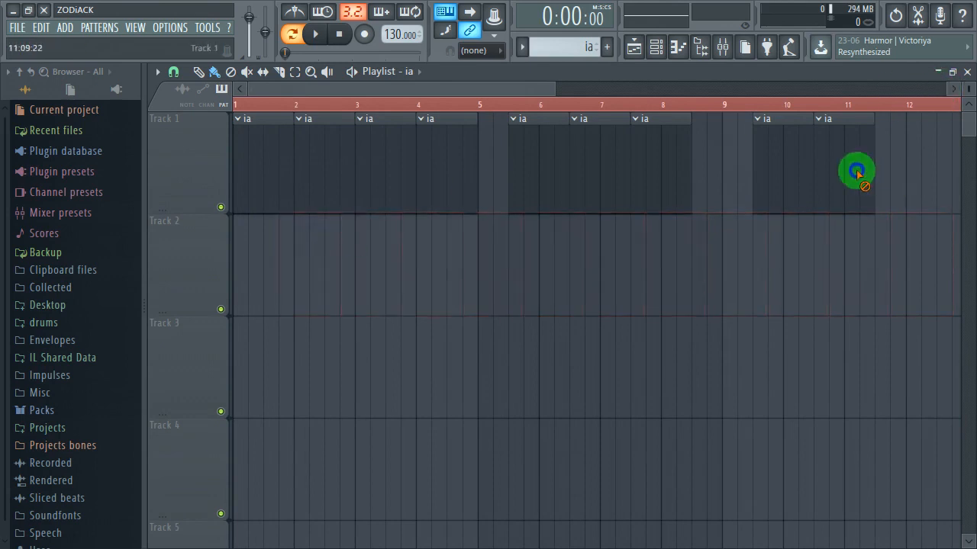
drag(856, 174, 276, 152)
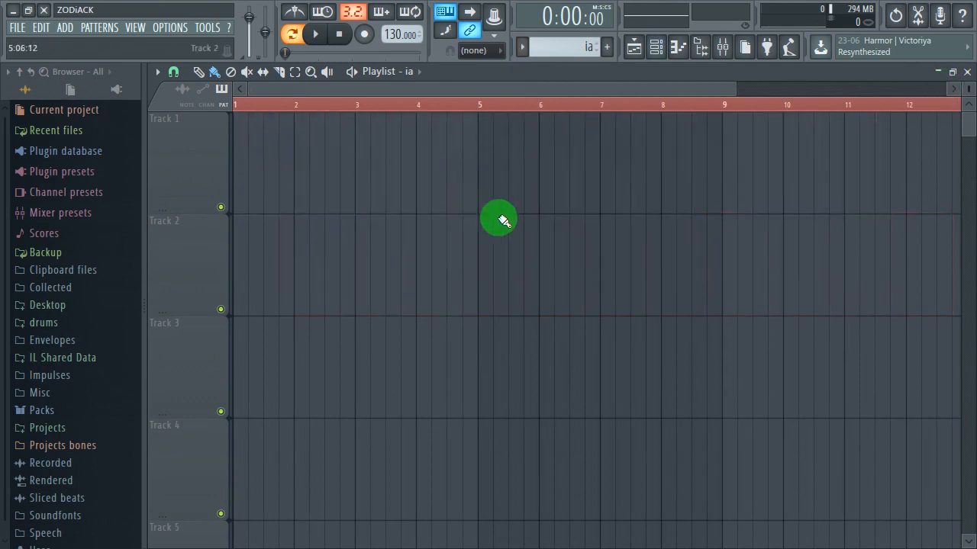
Paint a row of eight ia clips on Track 1 from mid-bar 1, and erase them with the Delete tool
click(264, 149)
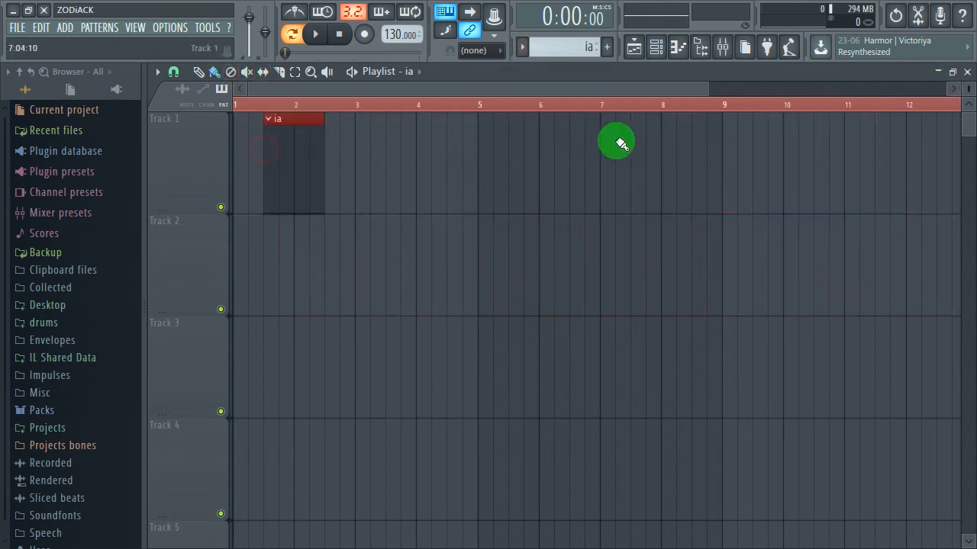
drag(266, 150, 684, 167)
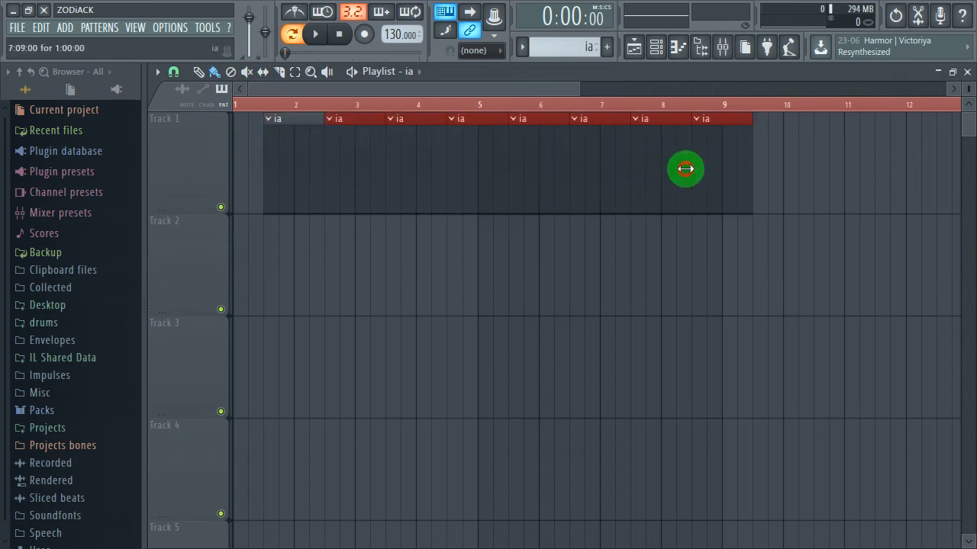
click(231, 72)
mouse_move(297, 136)
mouse_down()
mouse_move(432, 162)
mouse_move(760, 131)
mouse_move(736, 142)
mouse_move(590, 155)
mouse_up()
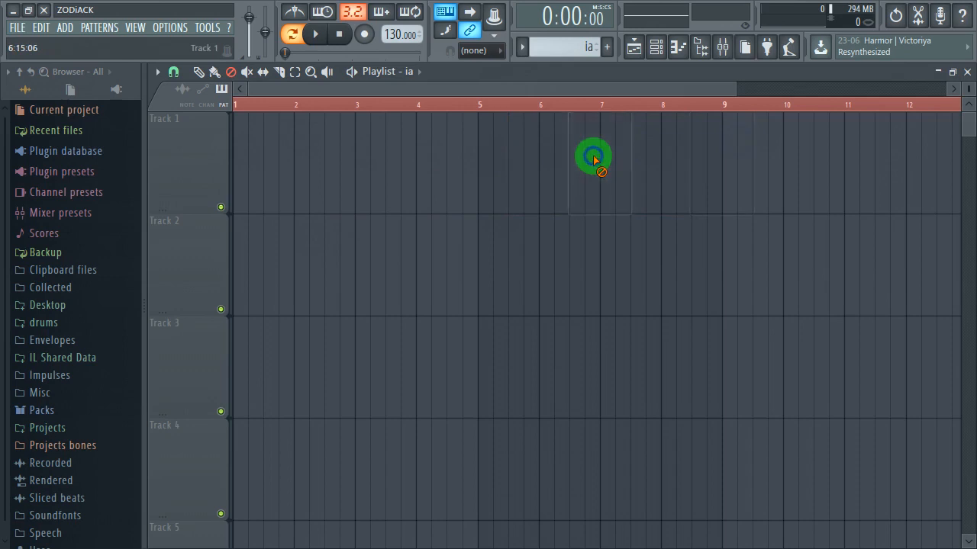
Paint five consecutive ia clips on Track 1 starting in bar 1, and one on Track 2 in the middle of bar 4
click(248, 71)
click(235, 187)
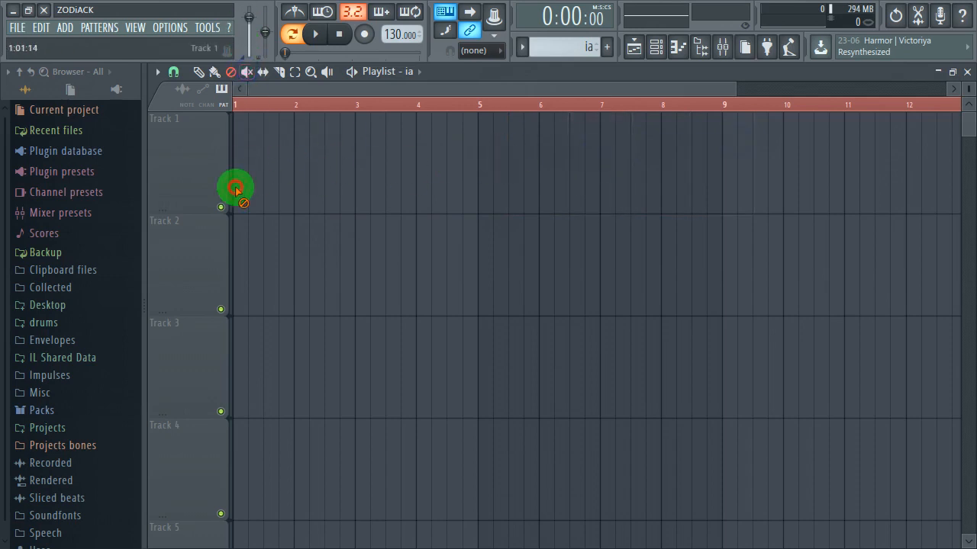
click(214, 73)
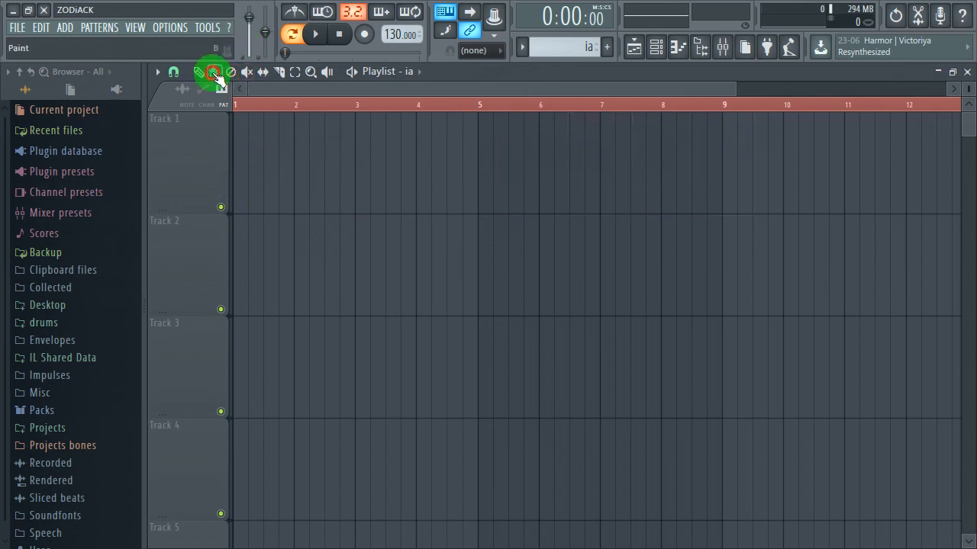
drag(251, 160, 499, 157)
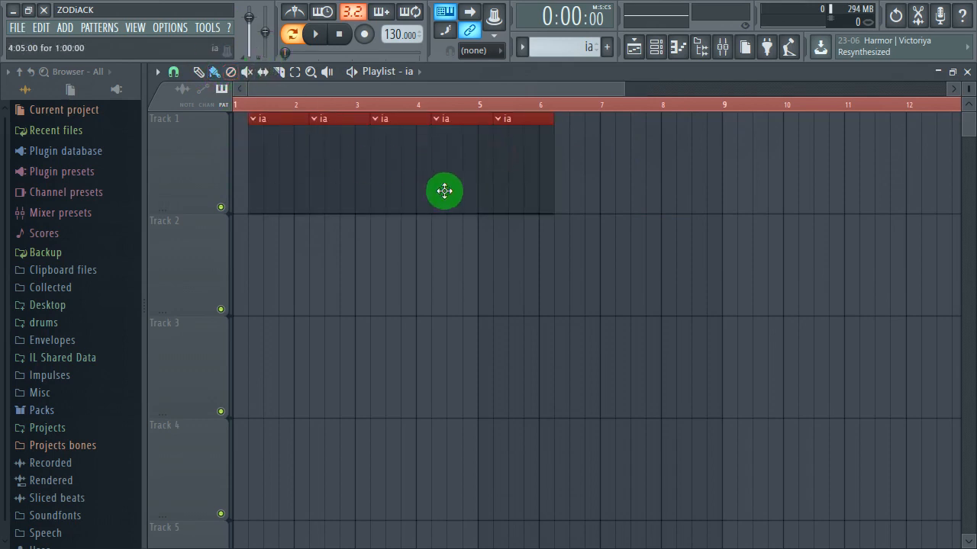
click(451, 283)
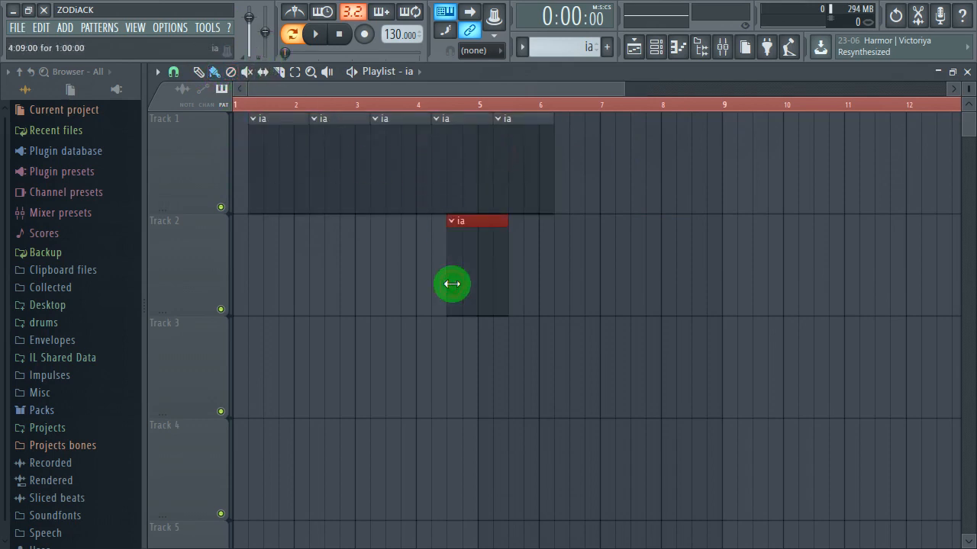
Mute the single ia clip on Track 2 with the Mute tool
click(248, 73)
click(486, 264)
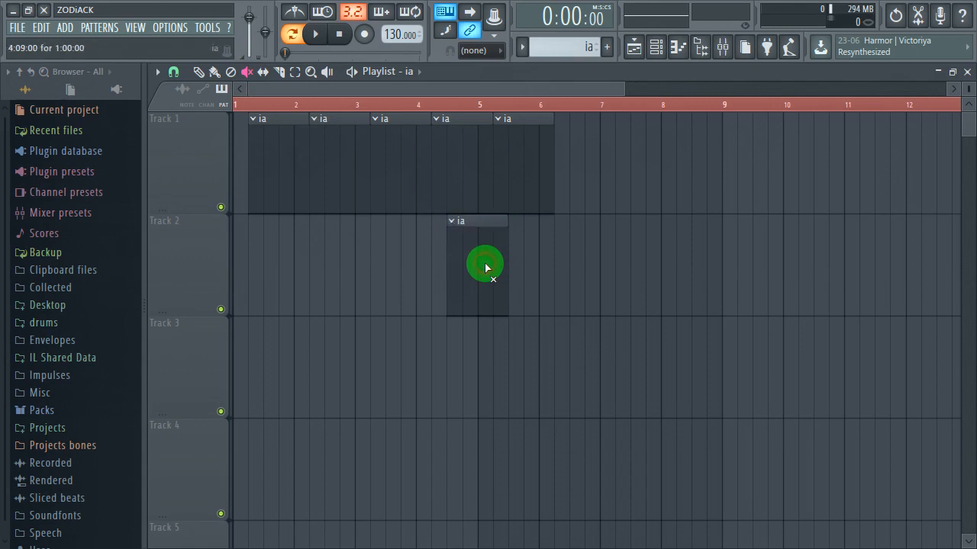
click(486, 264)
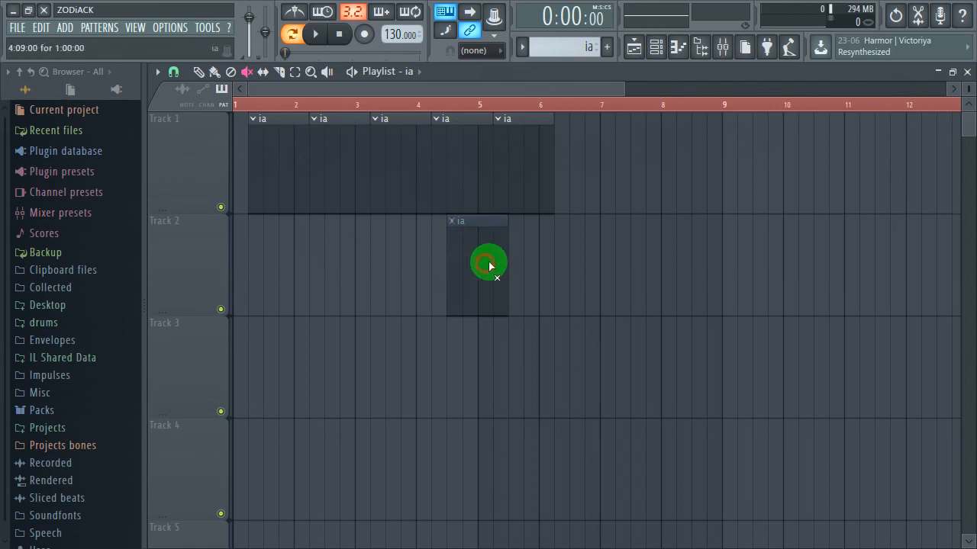
With the Slip tool active, move the third ia clip on Track 1 to the end of the row in bar 6
click(262, 74)
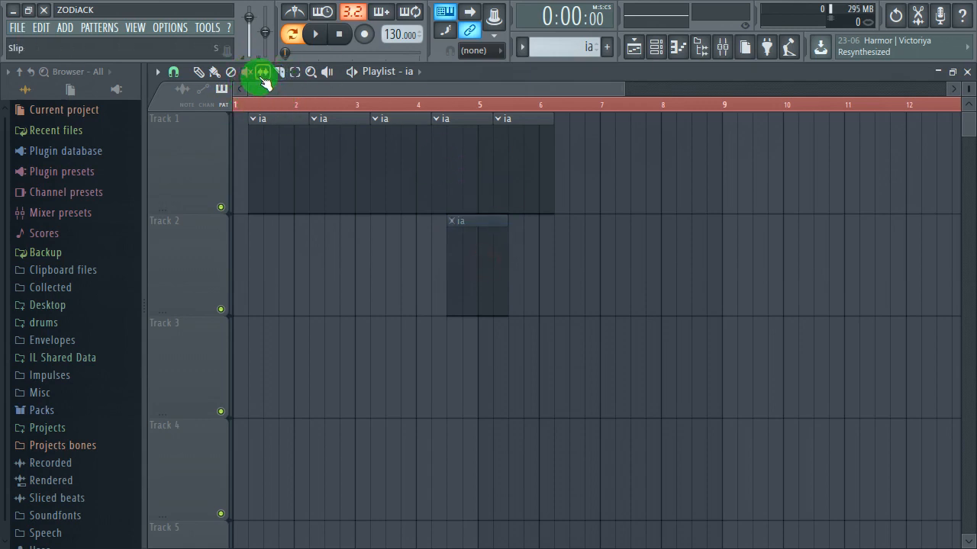
drag(416, 124, 603, 148)
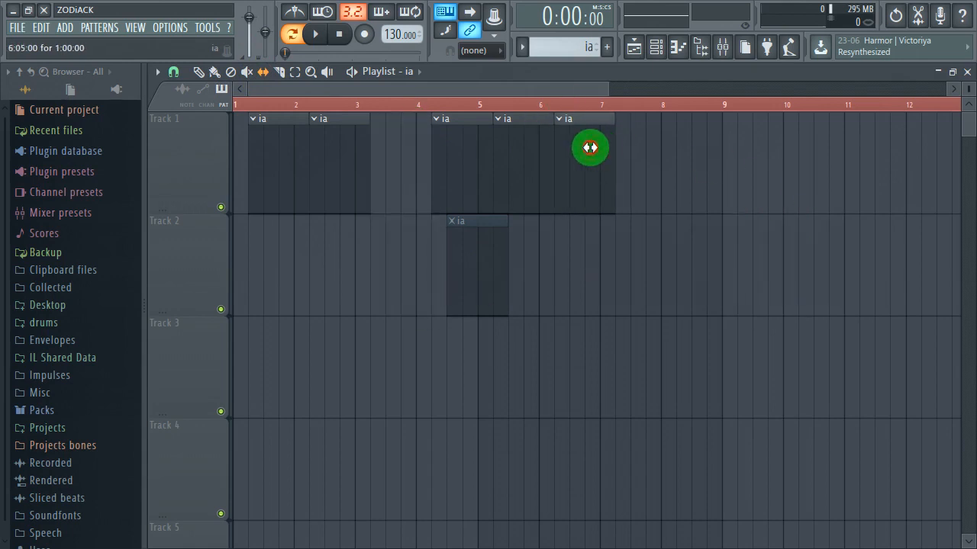
Delete the last ia clip on Track 1 in bar 6
right_click(590, 148)
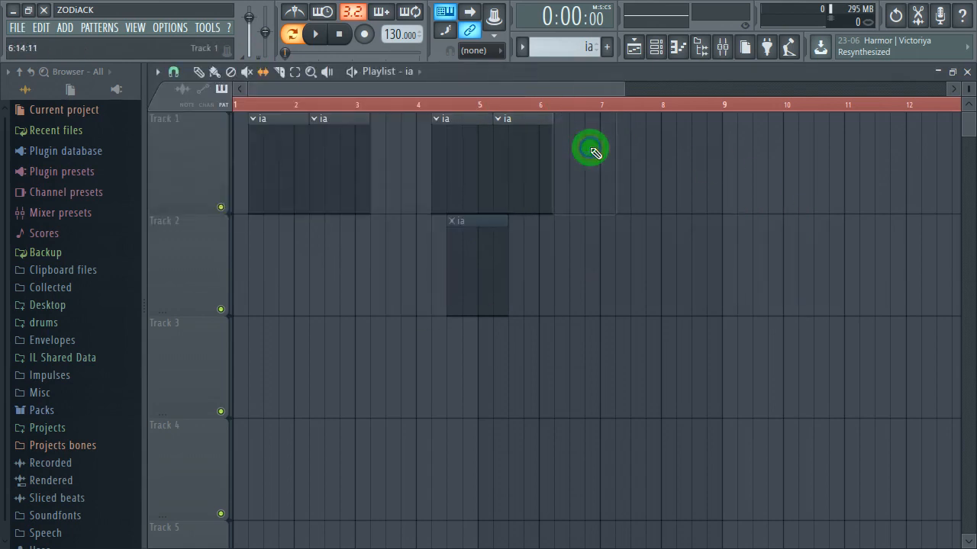
Slice the second ia clip on Track 1 in half with the Slice tool and move its cut-off second half into bar 3
click(278, 73)
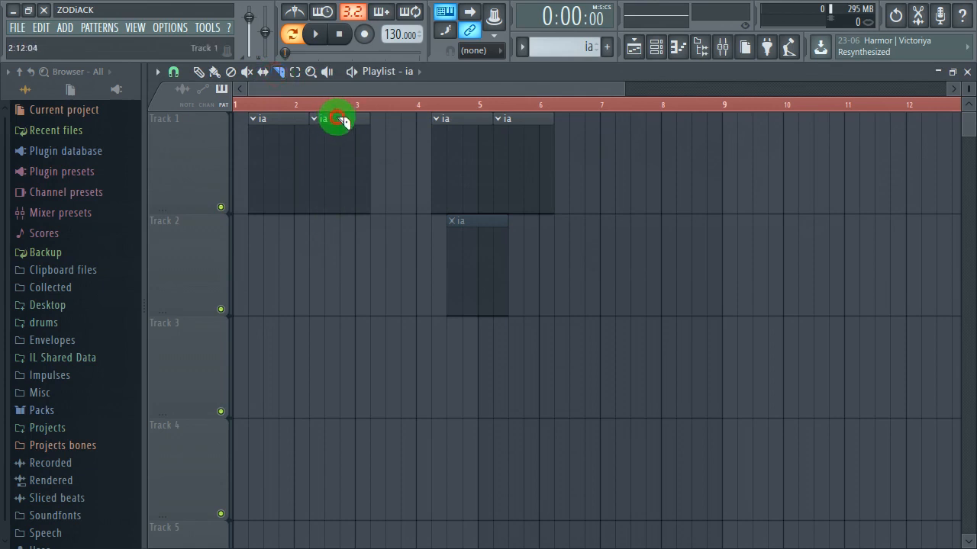
drag(341, 122, 345, 286)
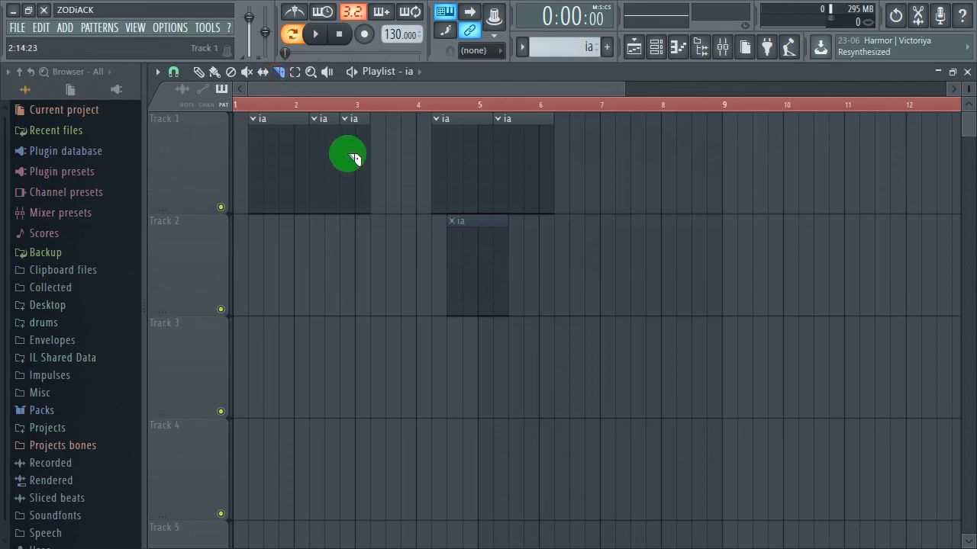
click(259, 74)
drag(354, 119, 381, 122)
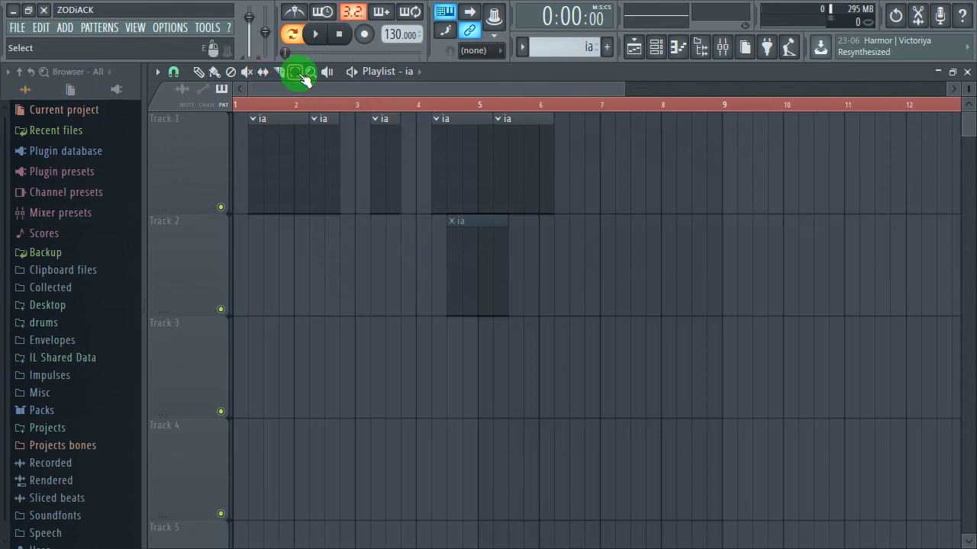
Select all the ia clips on Tracks 1 and 2 with the Select tool
click(302, 75)
drag(589, 120, 210, 276)
drag(660, 416, 171, 67)
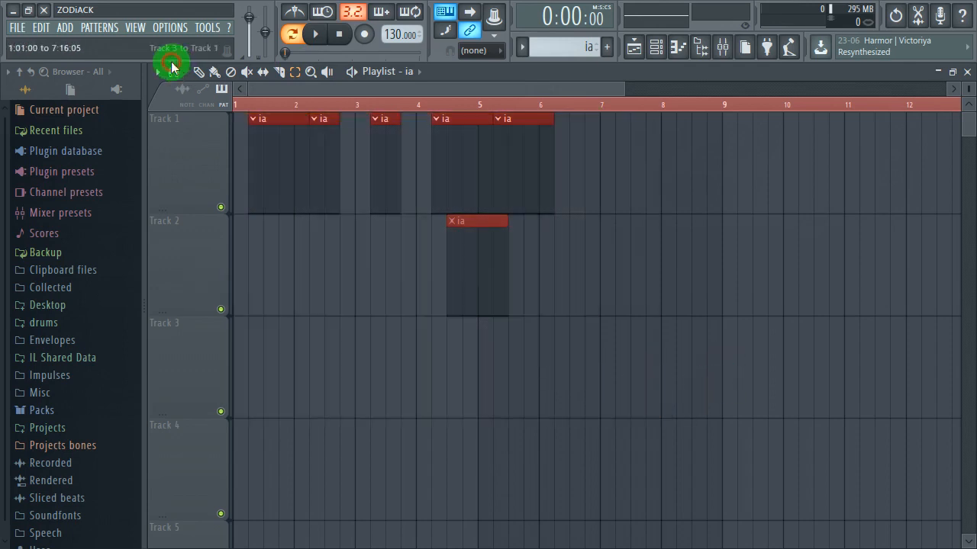
drag(651, 149, 248, 309)
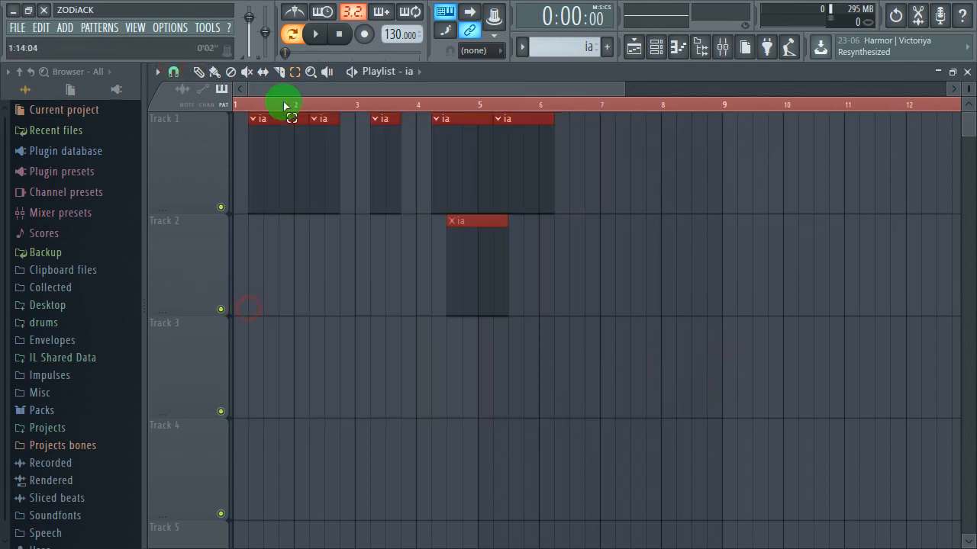
Try the Zoom tool on the playlist, zoom out to show bars 2 to 20, and reduce the height of the tracks
click(313, 72)
drag(712, 186, 146, 493)
drag(289, 488, 975, 13)
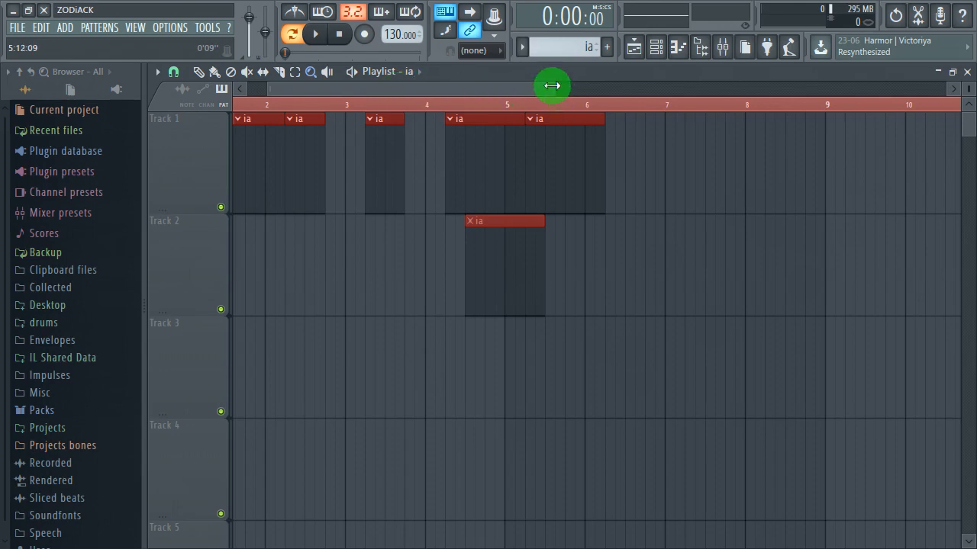
drag(553, 85, 870, 84)
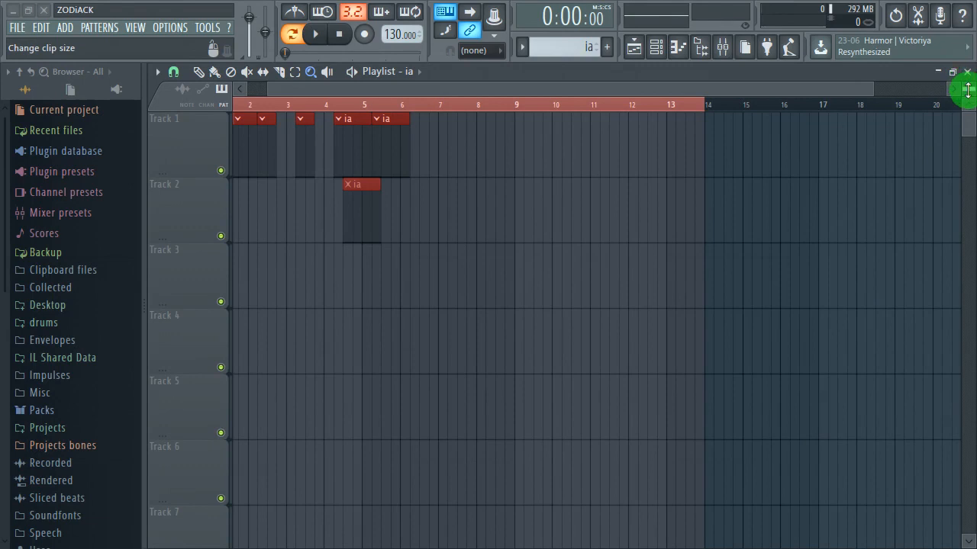
drag(967, 89, 44, 100)
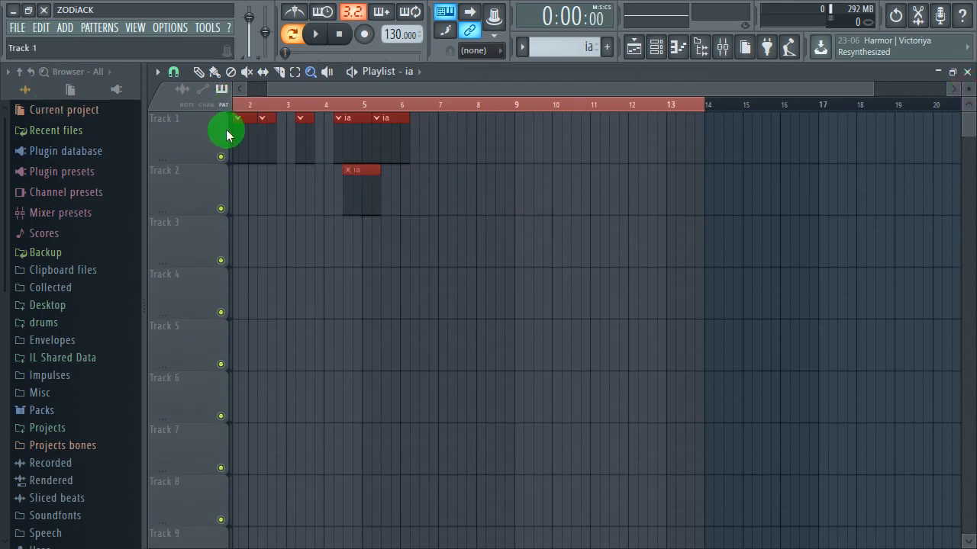
Toggle solo and mute on Track 1 several times, ending with Track 1 soloed
right_click(221, 157)
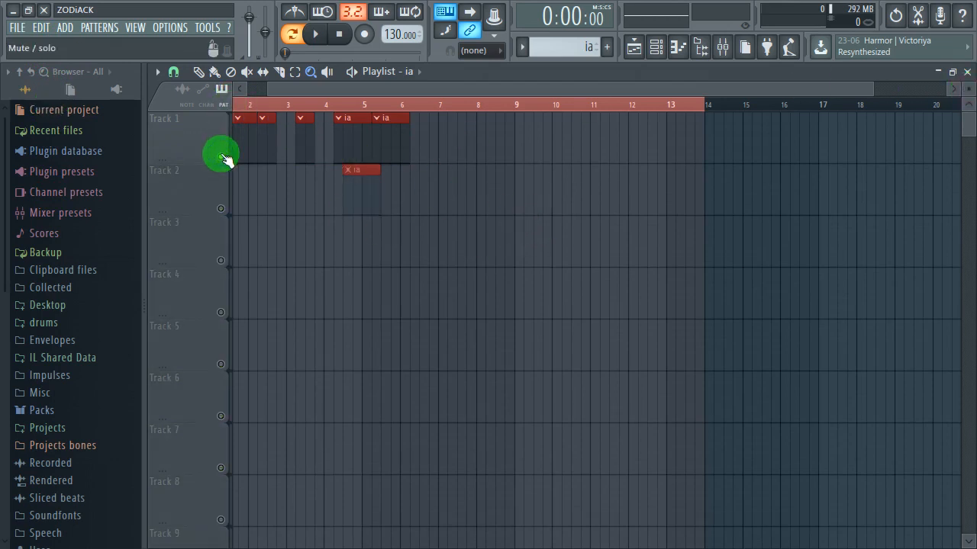
right_click(222, 156)
right_click(222, 155)
click(222, 156)
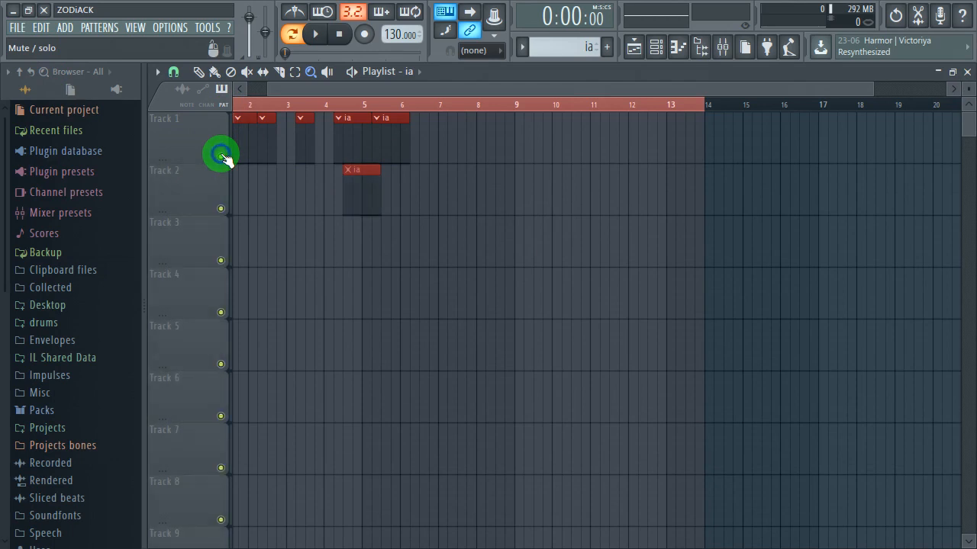
click(222, 157)
click(222, 156)
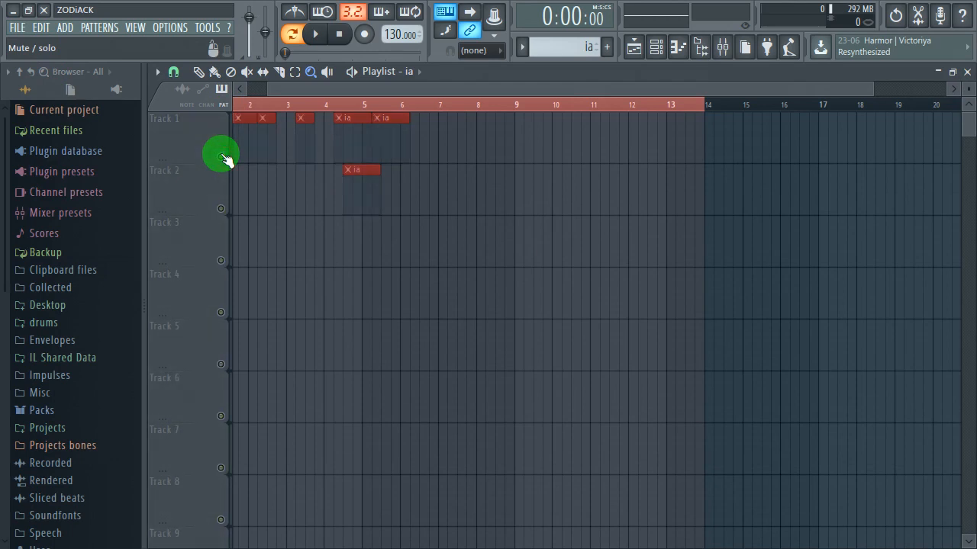
click(222, 157)
click(222, 157)
click(222, 156)
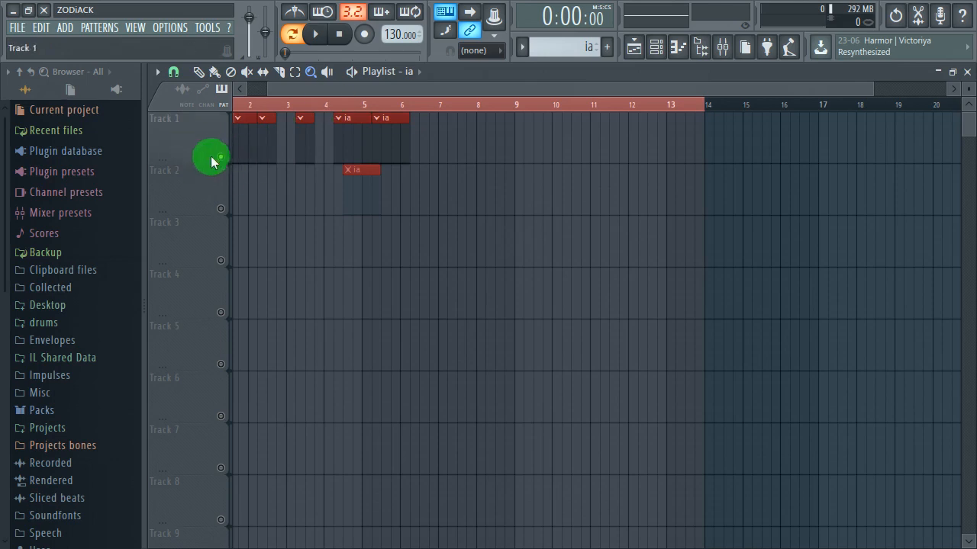
Show and hide the playlist and the channel rack, and bring up the channel rack over the playlist
click(632, 49)
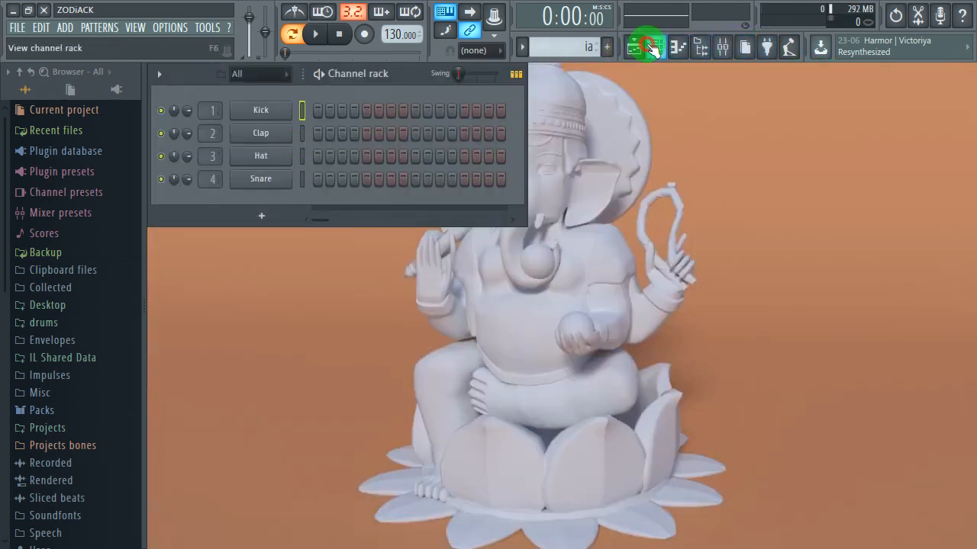
click(653, 50)
click(632, 49)
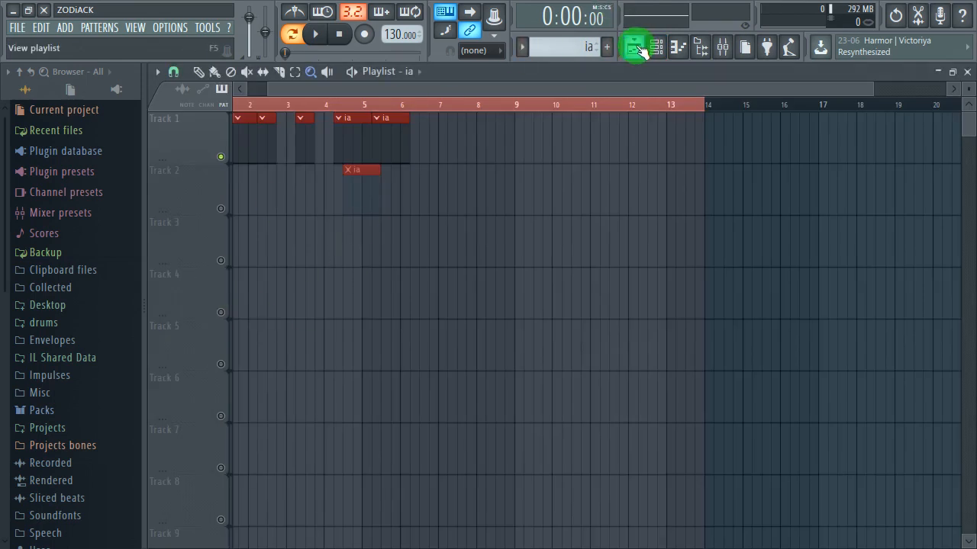
click(637, 48)
click(636, 48)
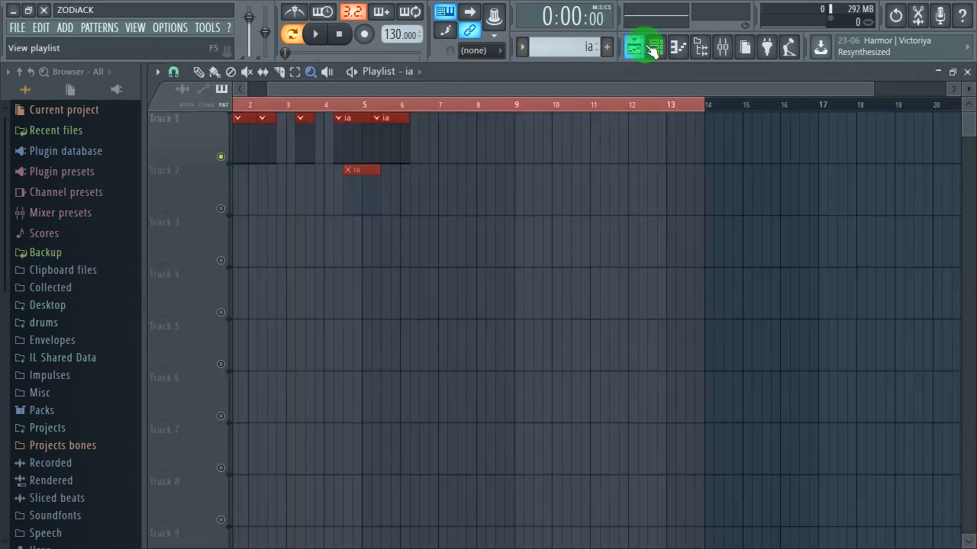
click(652, 50)
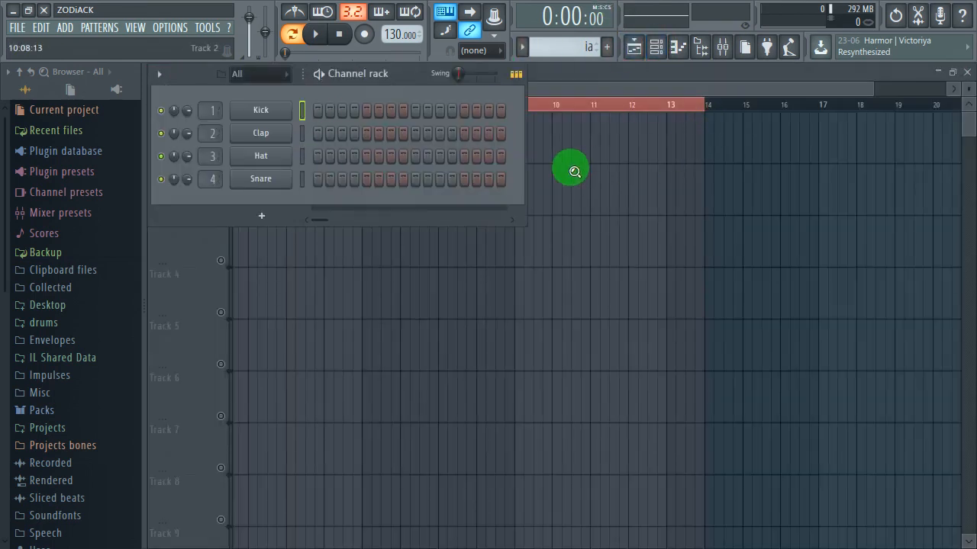
click(570, 148)
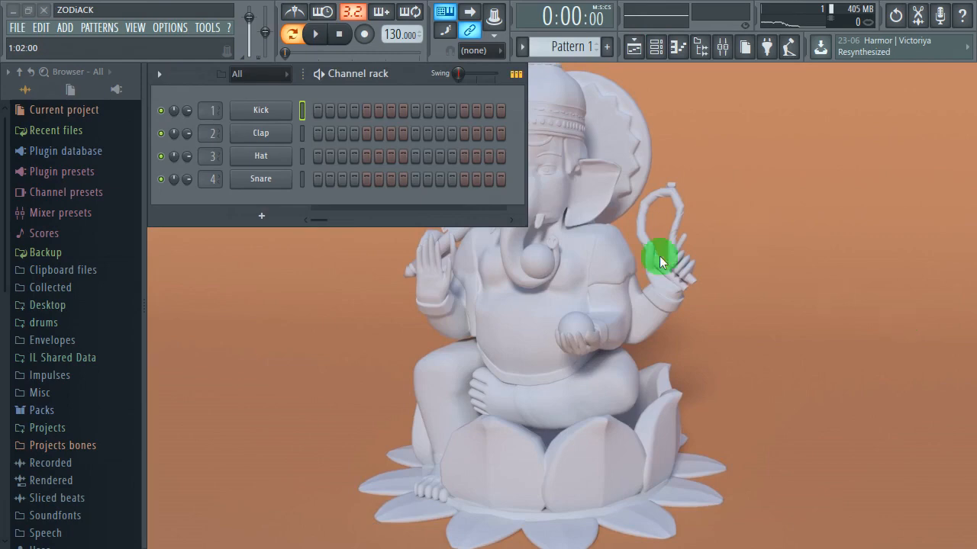
Open an existing saved project file
click(20, 28)
click(45, 75)
double_click(237, 264)
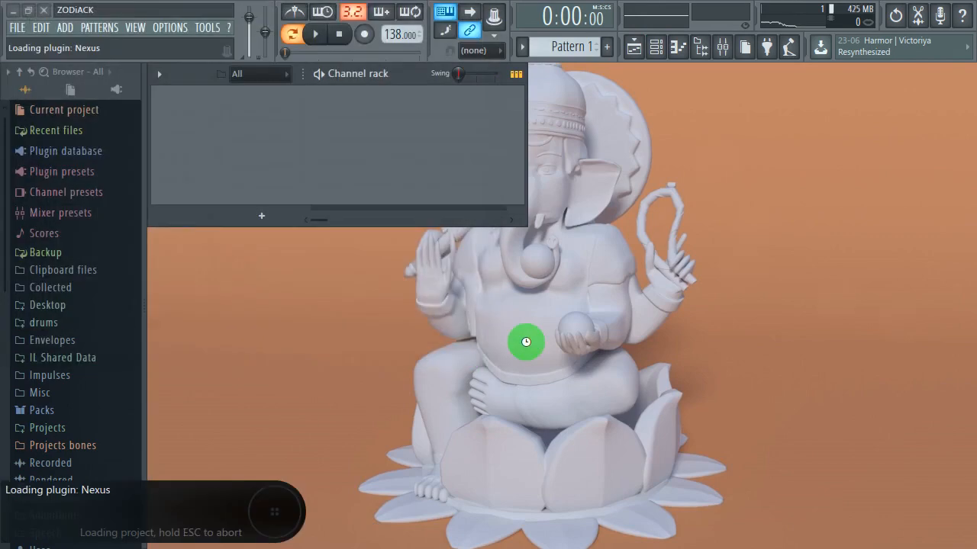